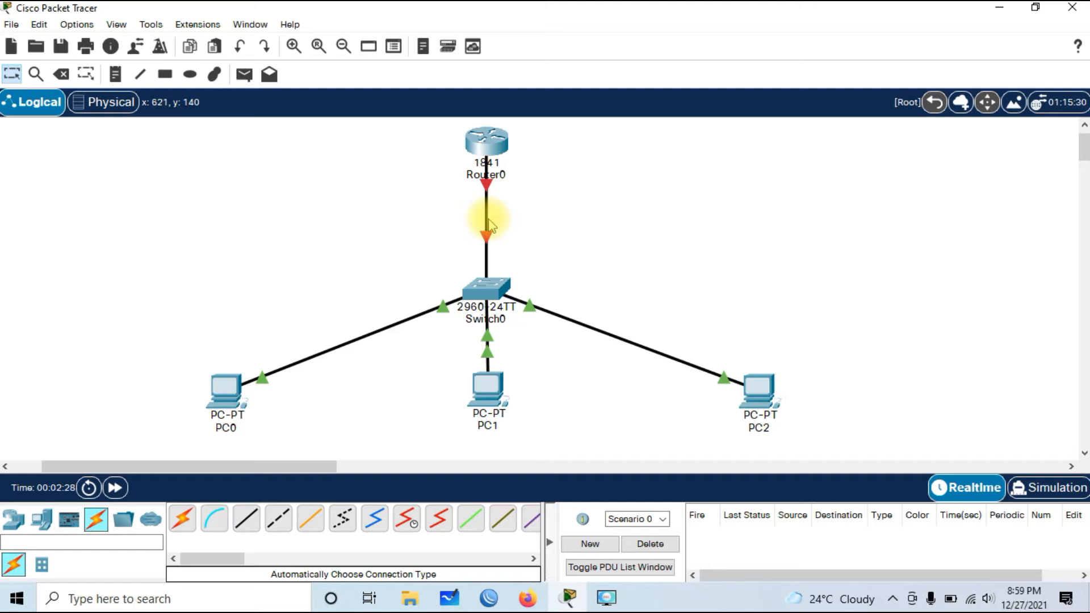
# Turn on the preference that always shows port labels in the logical workspace
pyautogui.moveTo(484, 147)
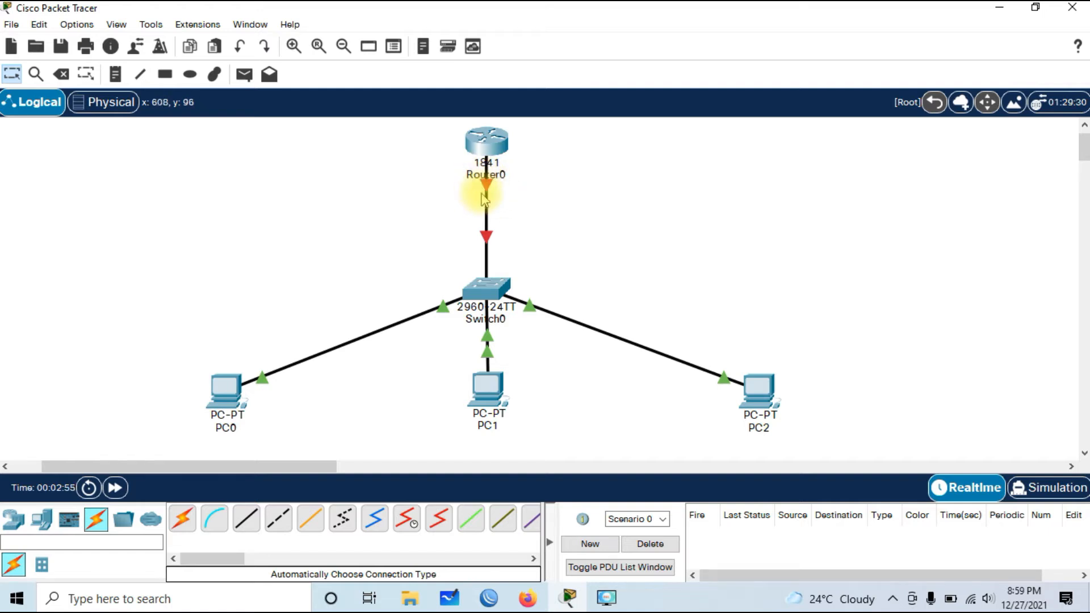
pyautogui.moveTo(487, 180)
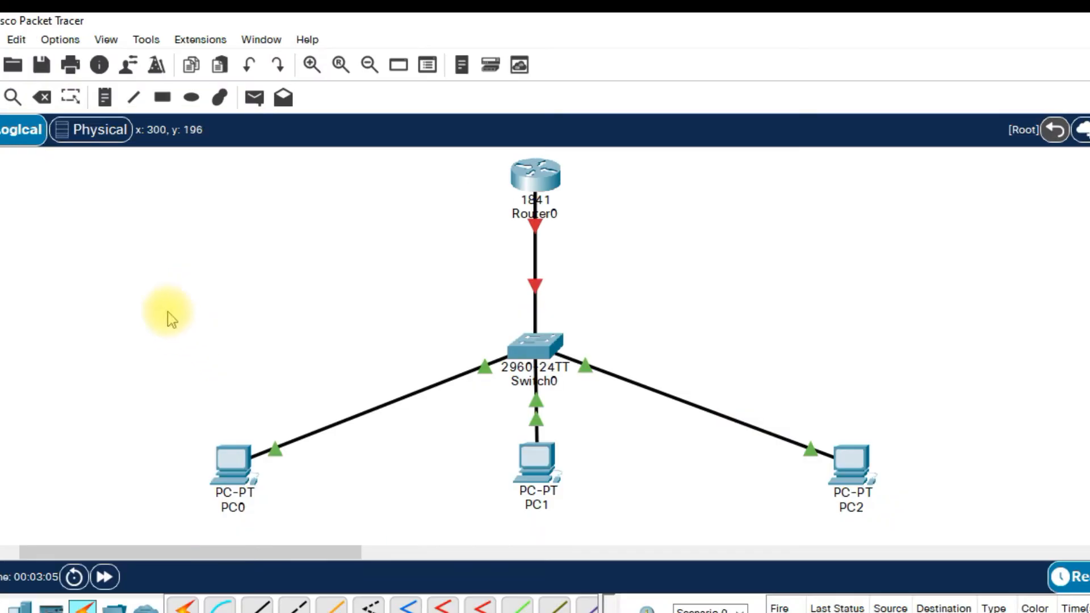
pyautogui.click(60, 39)
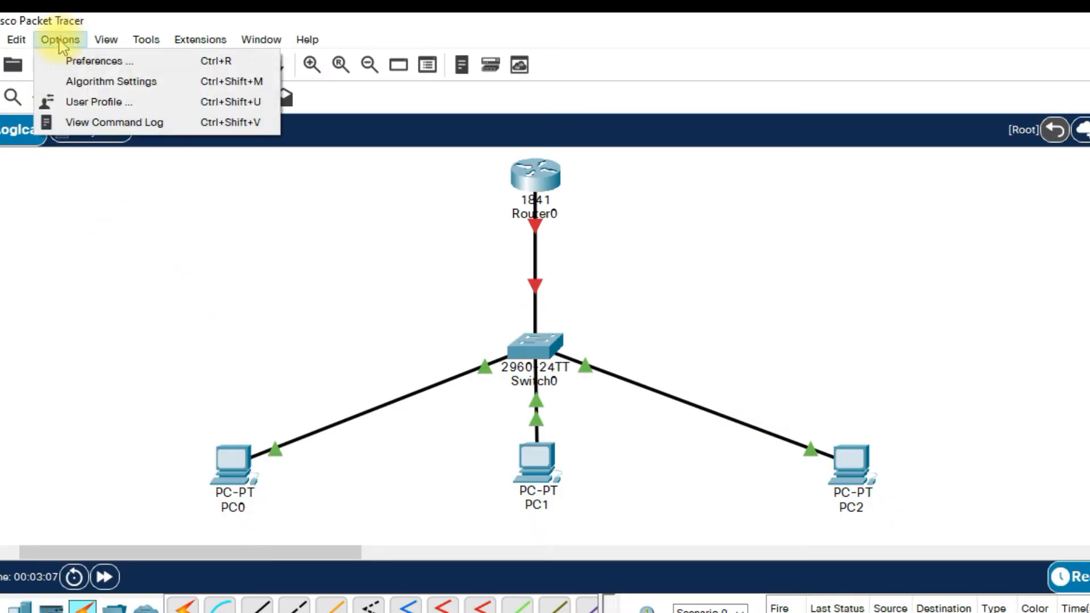
pyautogui.click(74, 62)
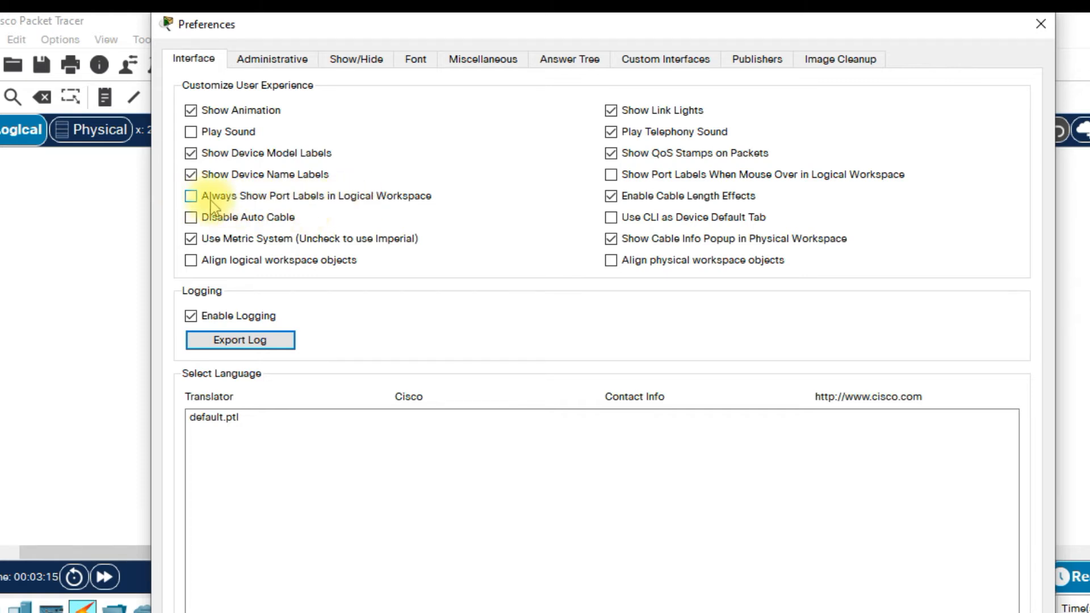
pyautogui.click(192, 198)
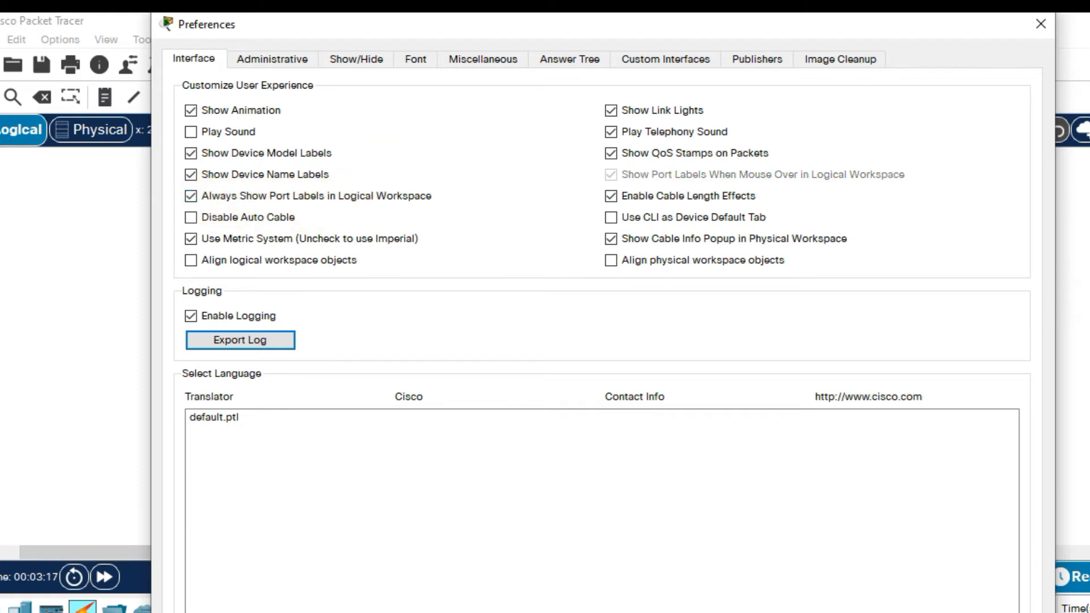
pyautogui.click(1039, 25)
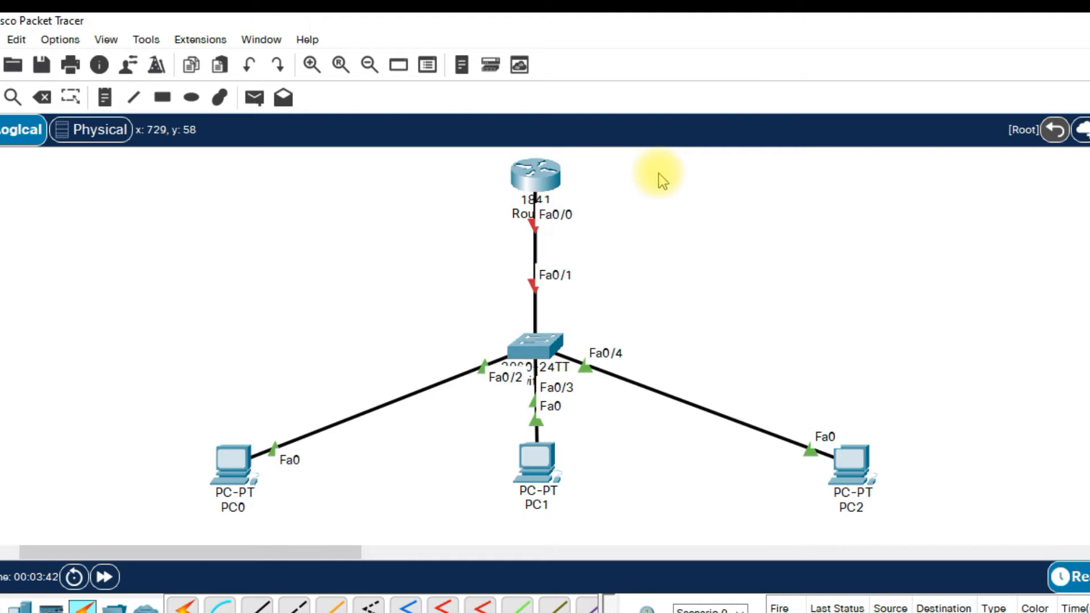
# Open Router0's command line interface to check how readable its text is, and close it again
pyautogui.click(548, 174)
pyautogui.moveTo(597, 36); pyautogui.dragTo(922, 46)
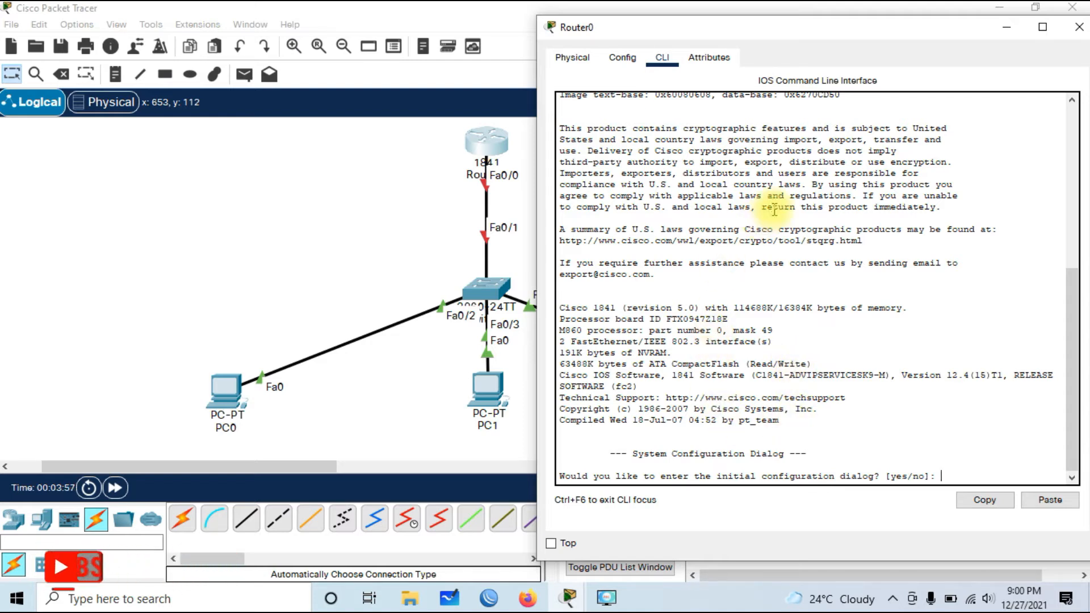
pyautogui.click(1077, 28)
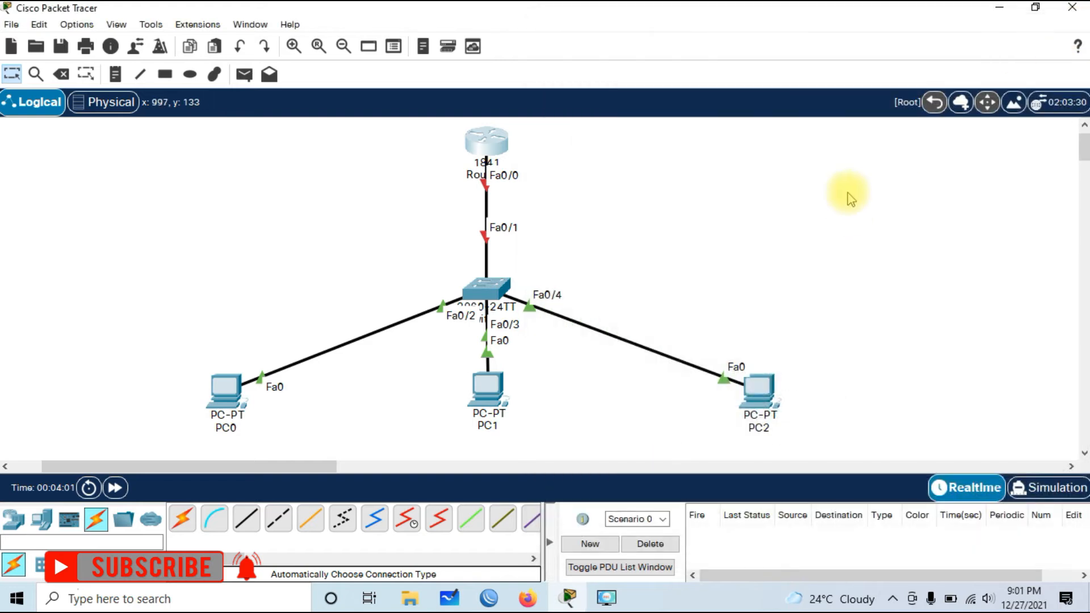
# Set the CLI dialog font size to 14 in the preferences and apply it
pyautogui.click(87, 27)
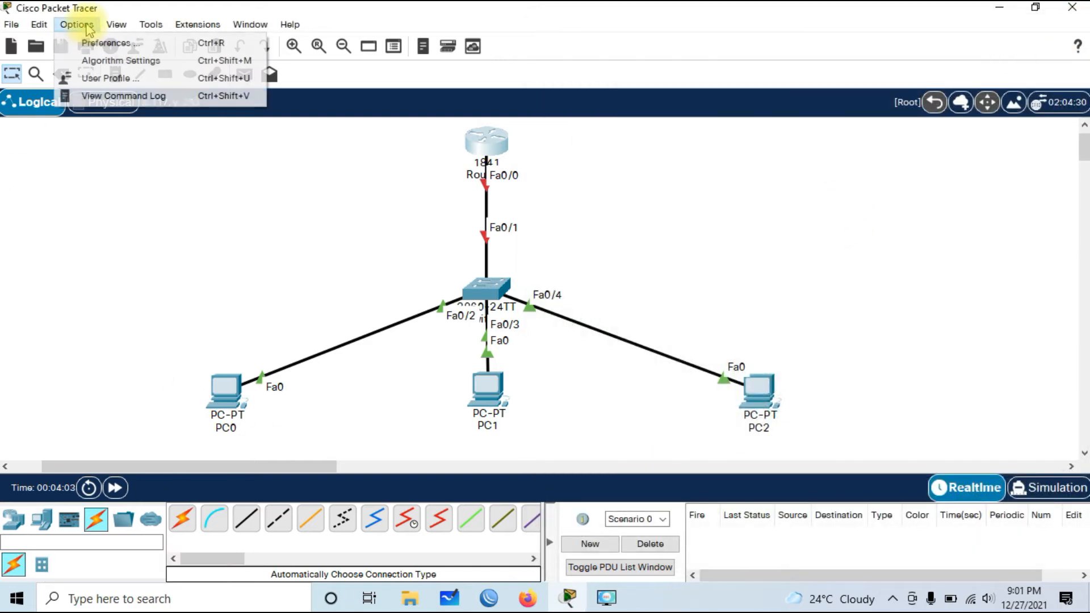
pyautogui.click(100, 44)
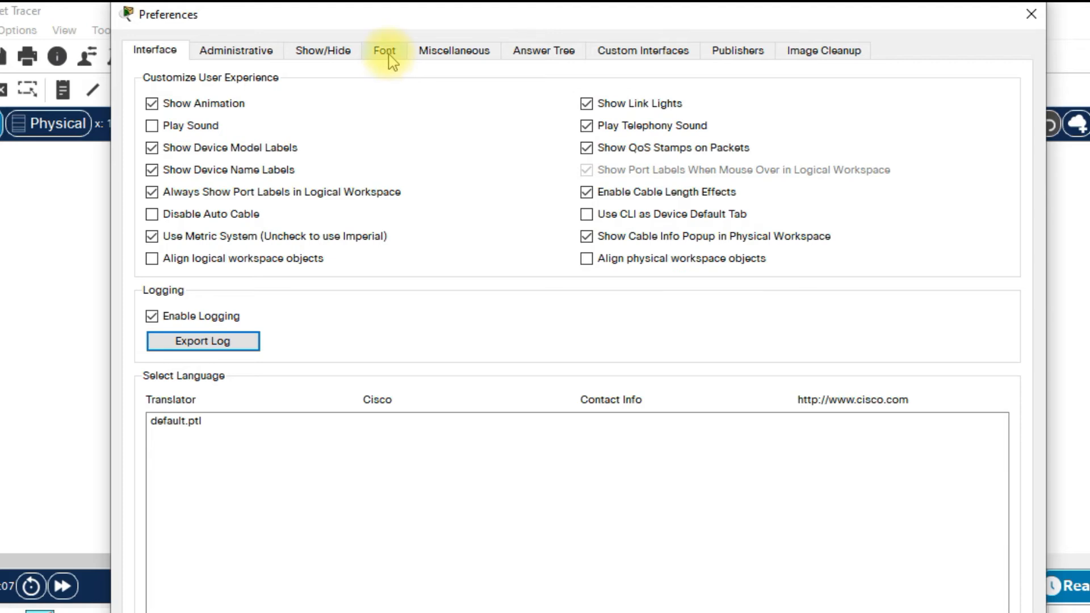
pyautogui.click(385, 51)
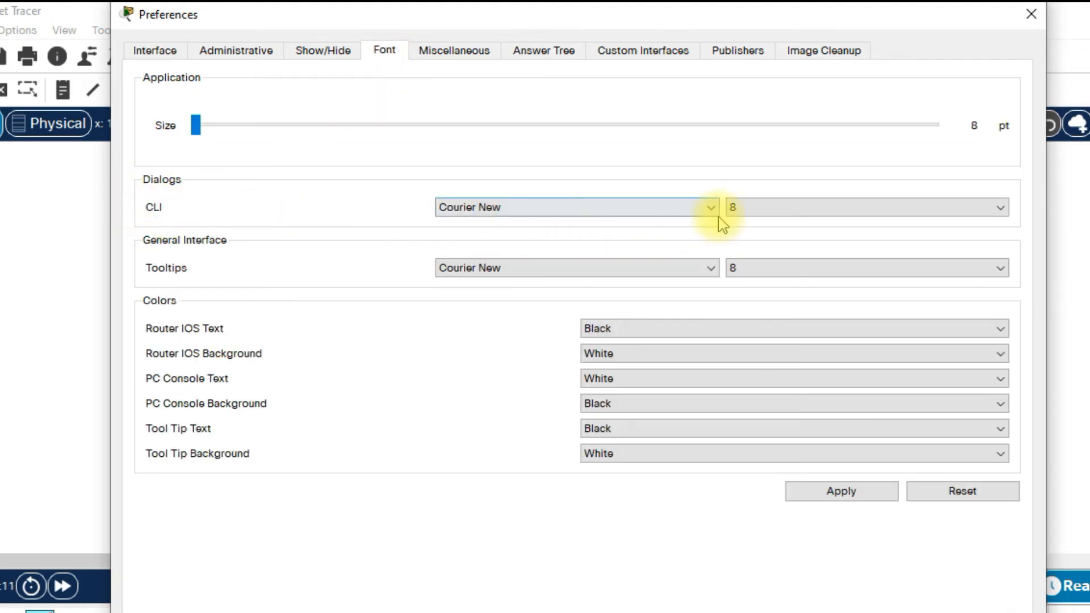
pyautogui.click(687, 209)
pyautogui.click(686, 211)
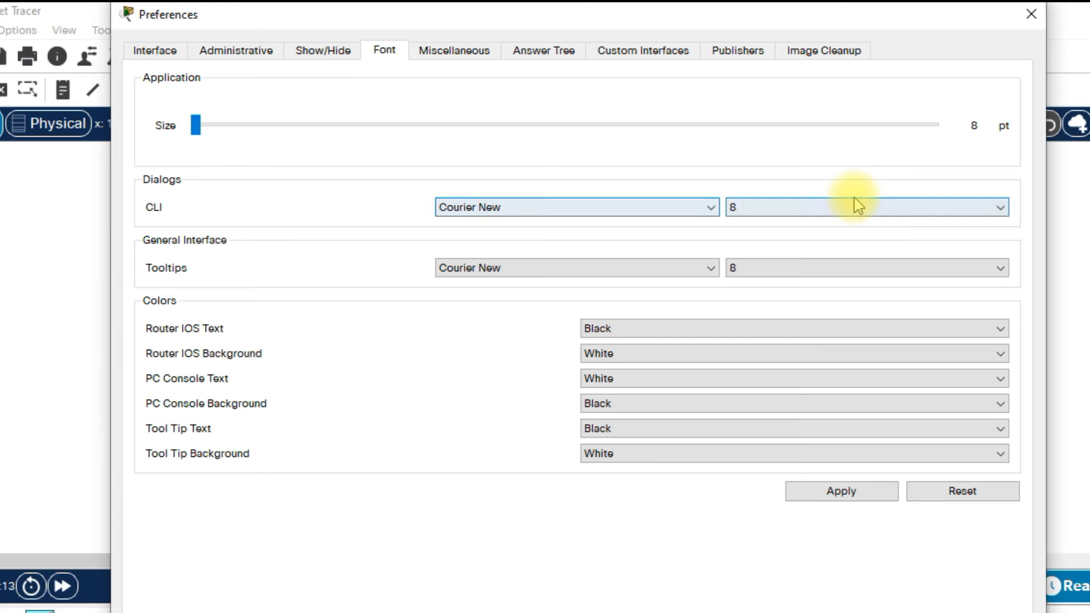
pyautogui.click(863, 209)
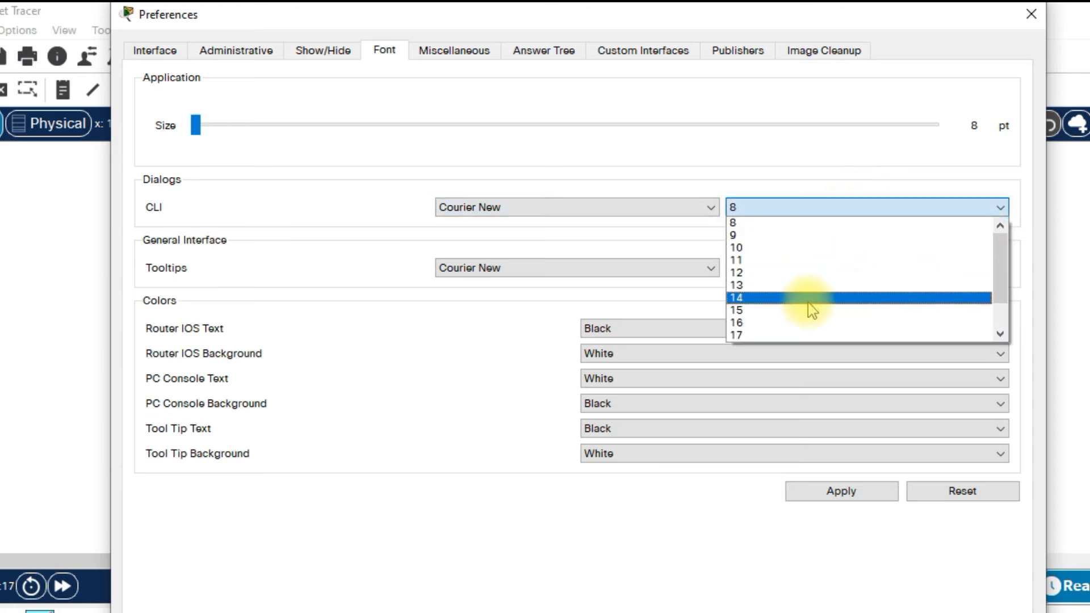
pyautogui.click(745, 299)
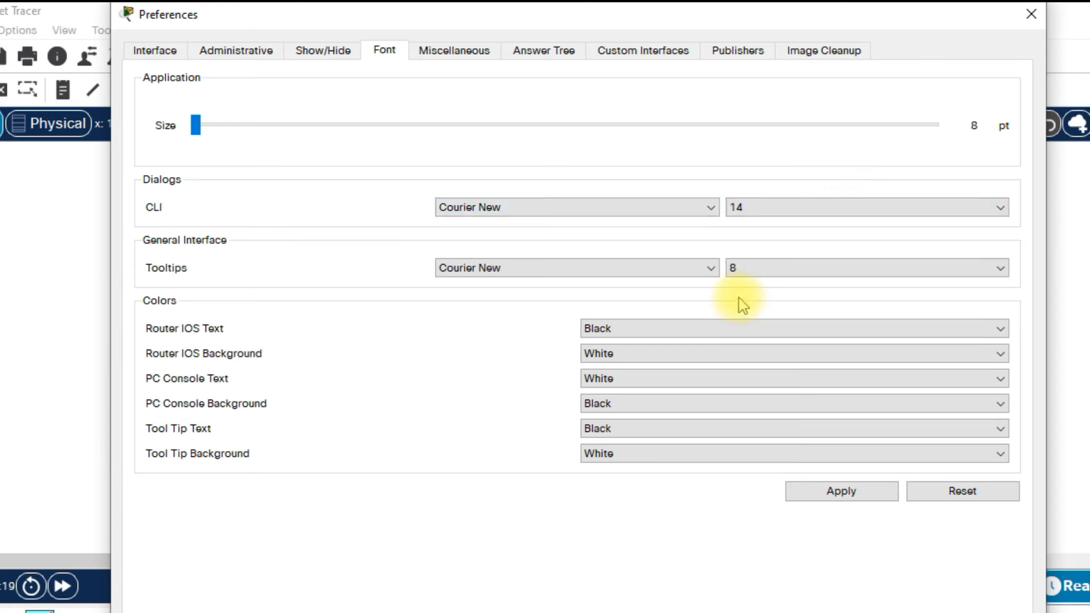
pyautogui.click(843, 491)
pyautogui.click(1032, 15)
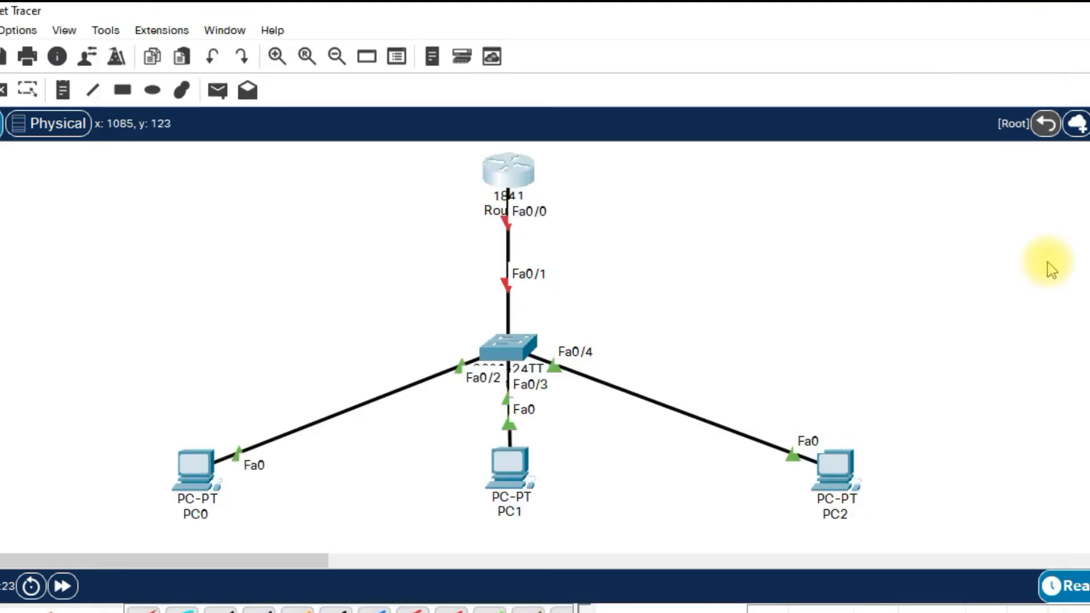
# Open Router0's command line and answer no to the initial configuration dialog
pyautogui.click(517, 176)
pyautogui.moveTo(571, 34); pyautogui.dragTo(937, 43)
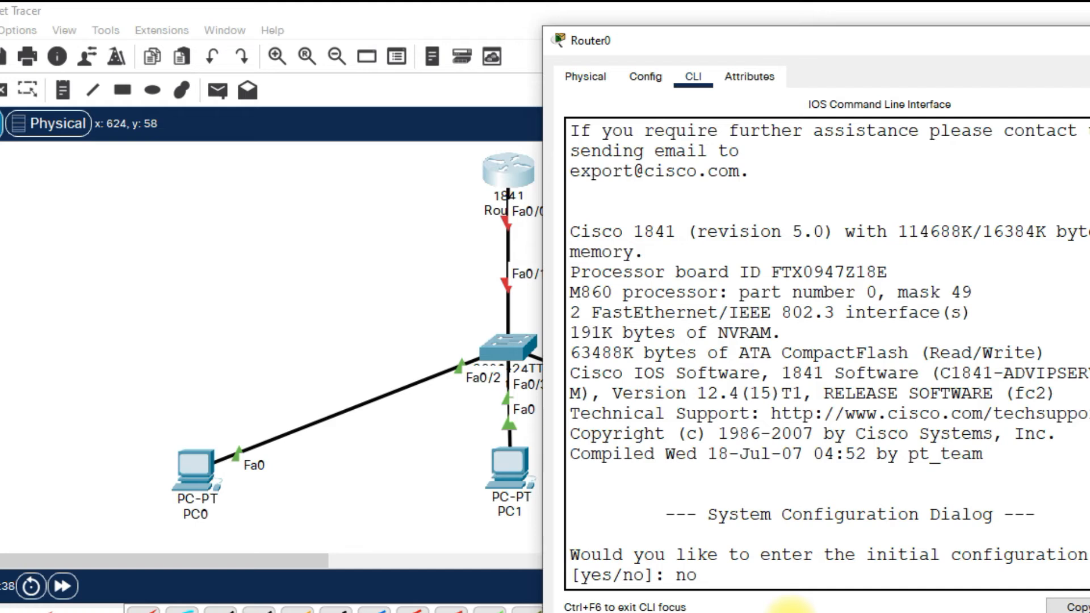
pyautogui.press('Return')
pyautogui.press('Return')
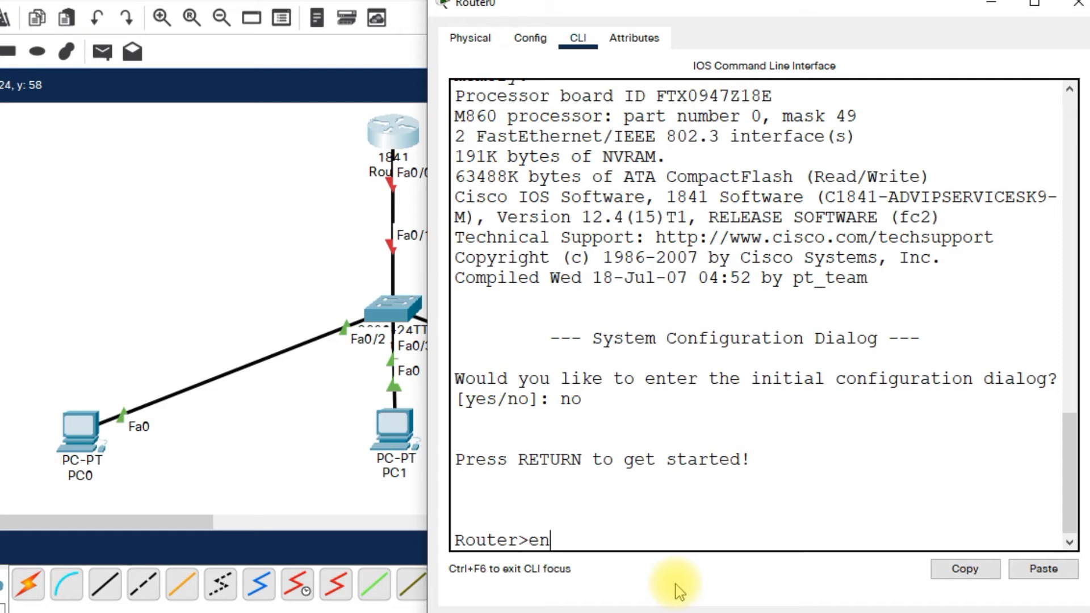
# Enter privileged mode with en and run the invalid command sef to test domain name lookup
pyautogui.write('en')
pyautogui.press('Return')
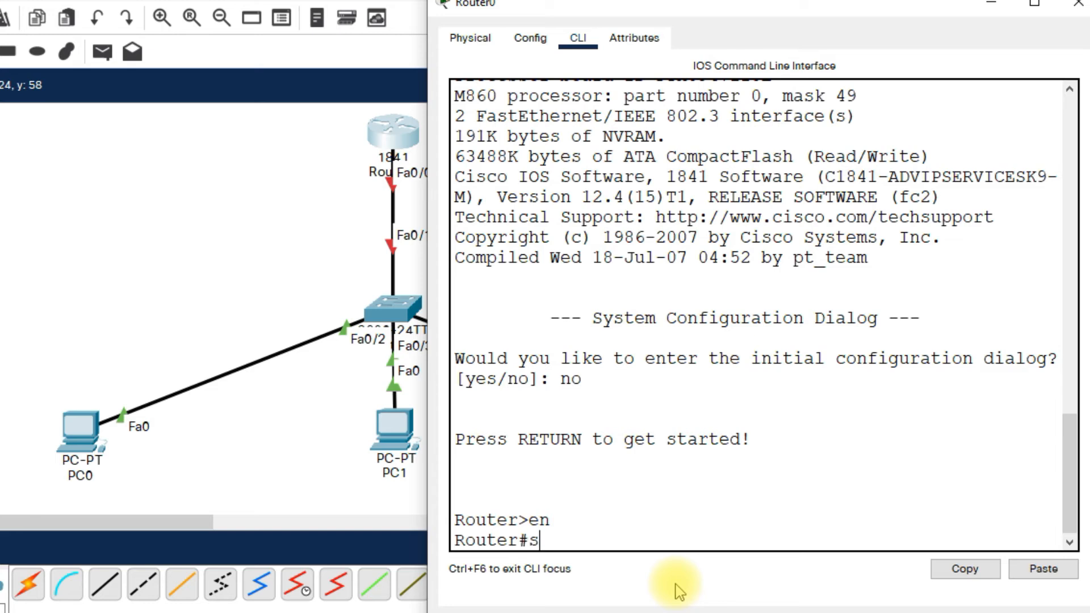
pyautogui.press('Return')
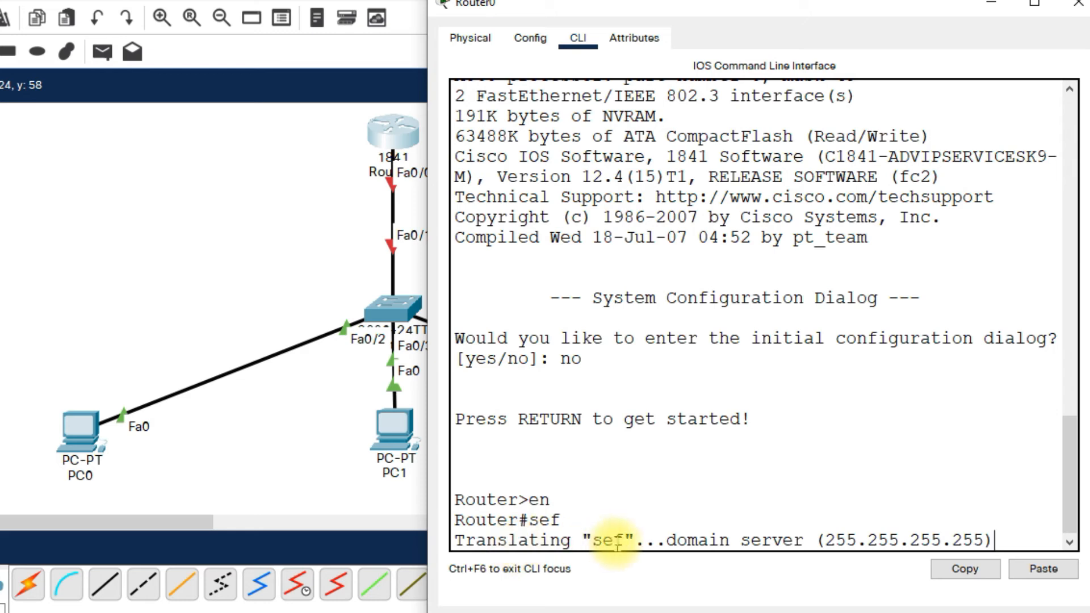
pyautogui.doubleClick(533, 520)
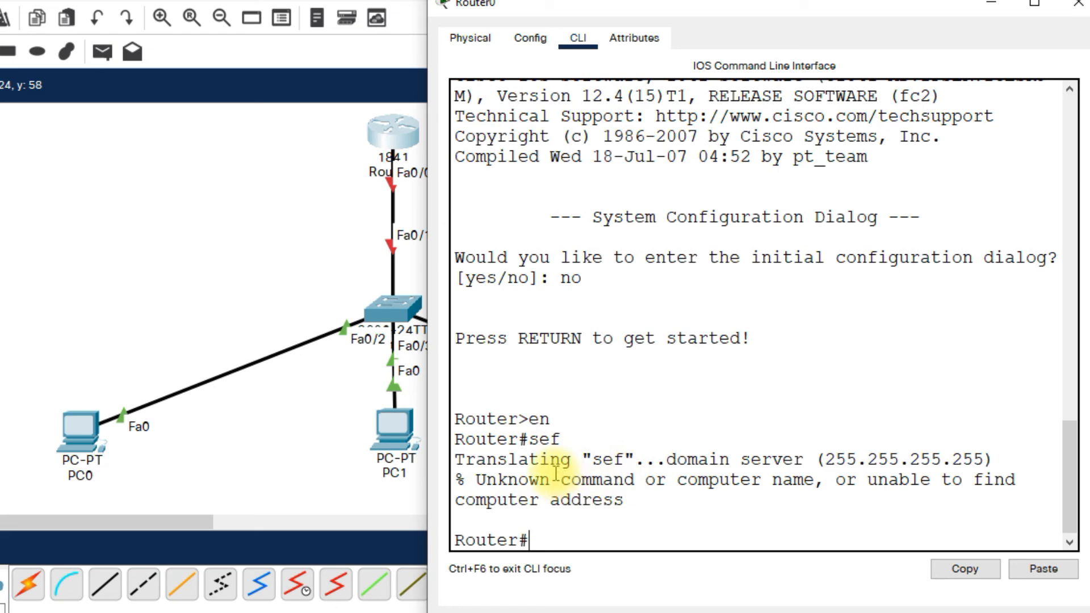
# Disable DNS lookup with no ip domain-lookup in Router0's global configuration mode, and exit to privileged mode
pyautogui.write('conf ter')
pyautogui.press('Tab')
pyautogui.press('Return')
pyautogui.write('no i')
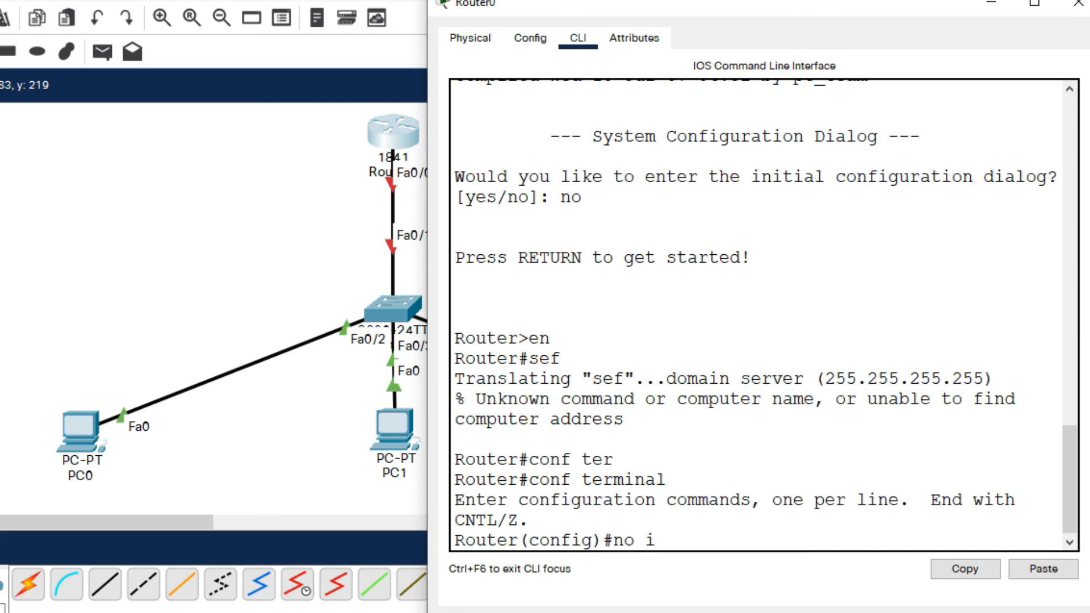
pyautogui.write('p dom')
pyautogui.press('Tab')
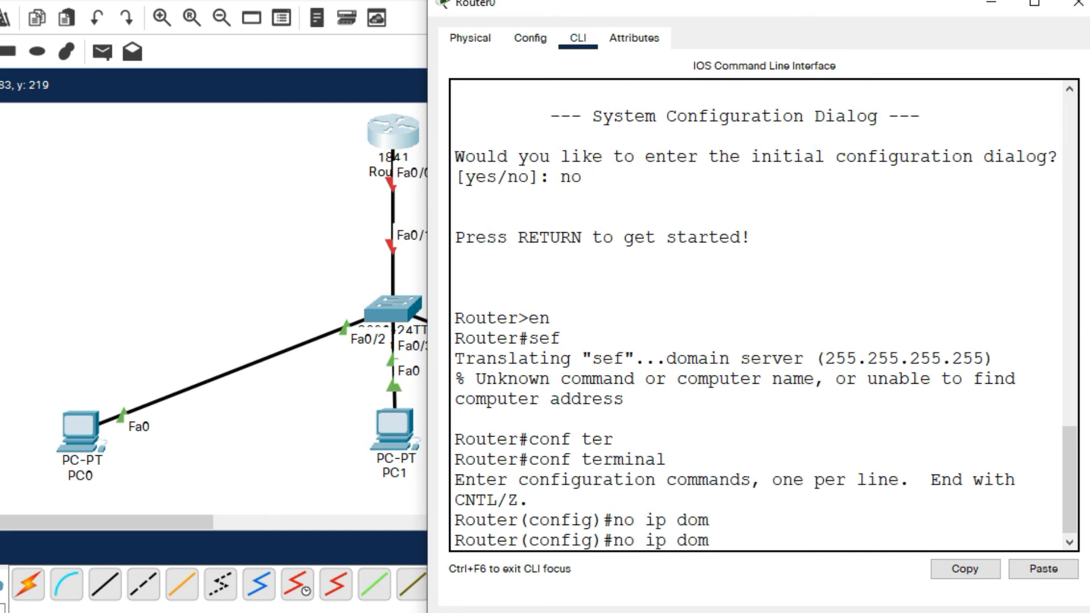
pyautogui.write('ain-l')
pyautogui.press('Tab')
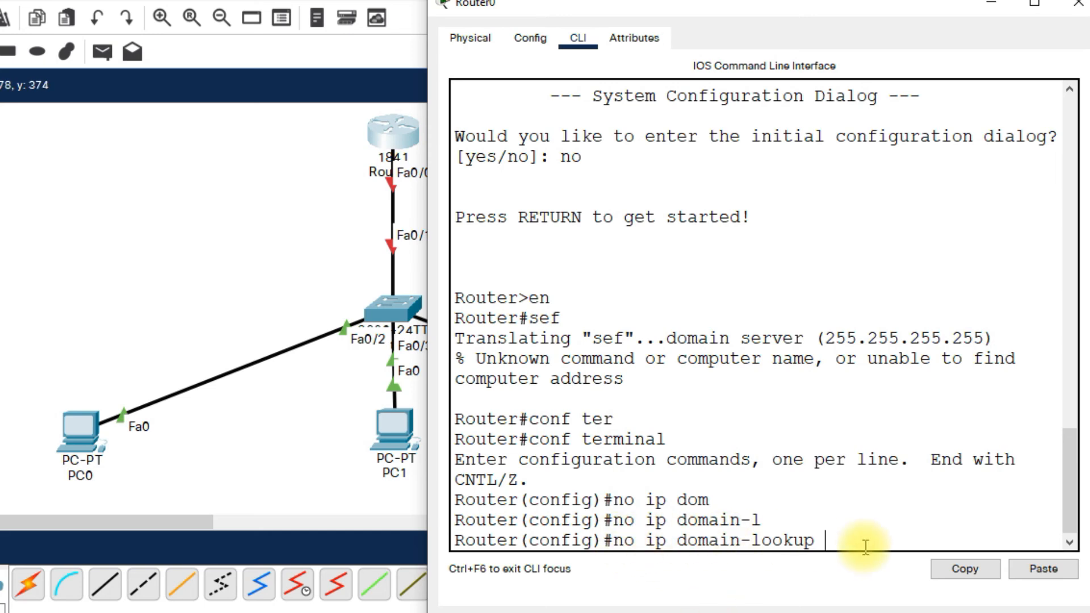
pyautogui.press('Return')
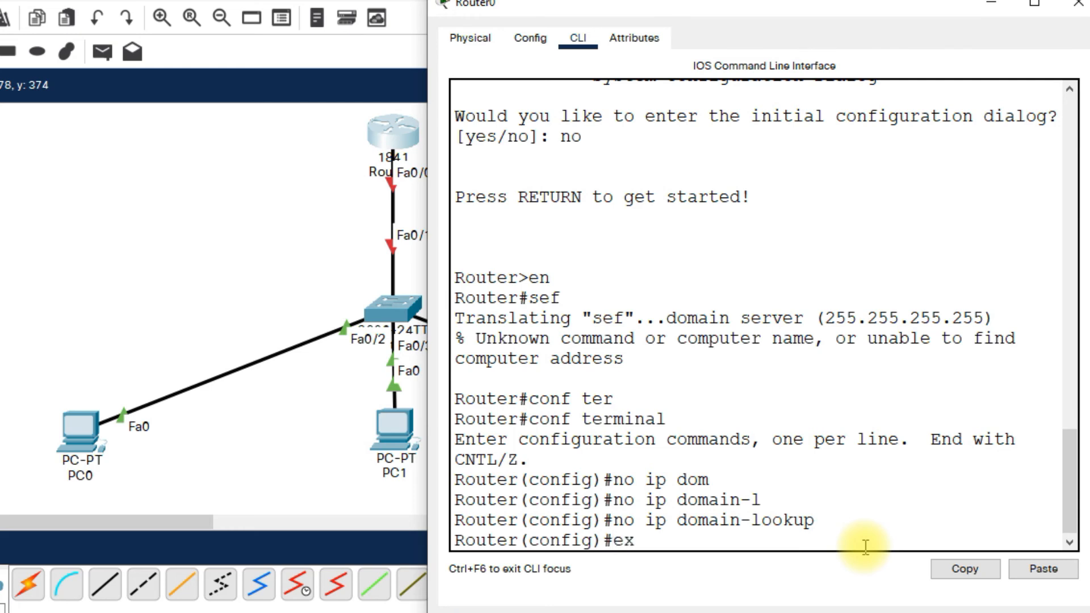
pyautogui.write('ex')
pyautogui.press('Return')
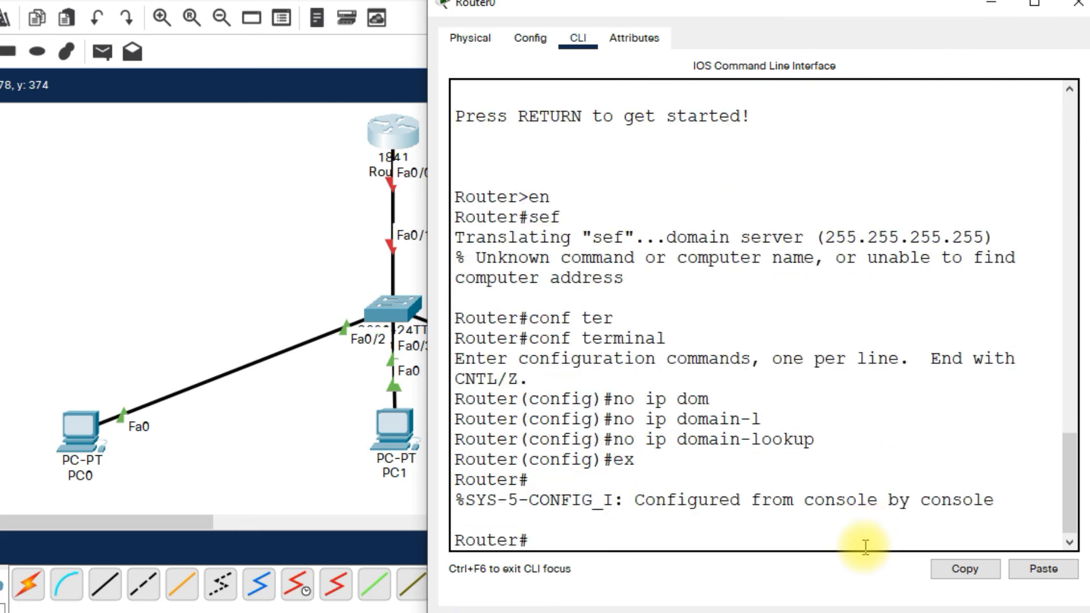
# Run the invalid commands sft and sef to test how the router handles mistyped commands
pyautogui.write('sft')
pyautogui.press('Return')
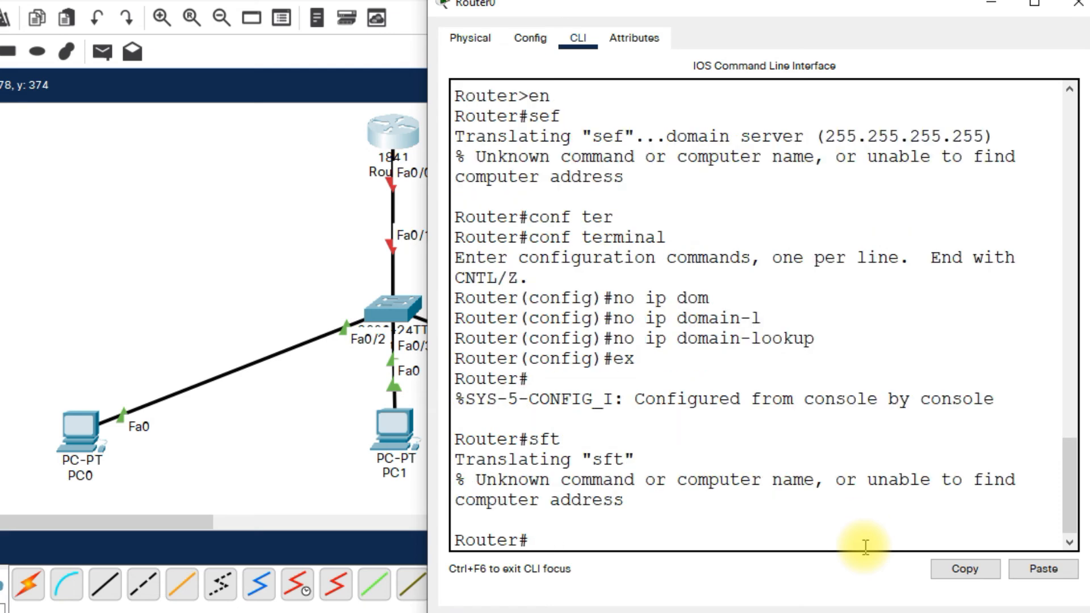
pyautogui.write('sef')
pyautogui.press('Return')
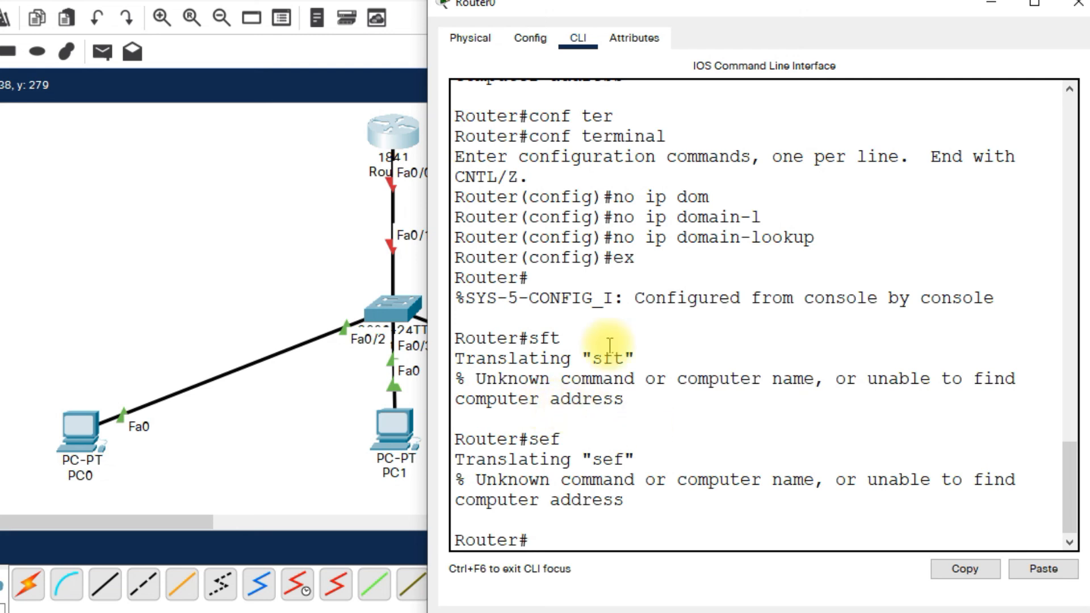
# Compare the output for invalid commands before and after no ip domain-lookup, and close the Router0 window
pyautogui.scroll(4, 590, 341)
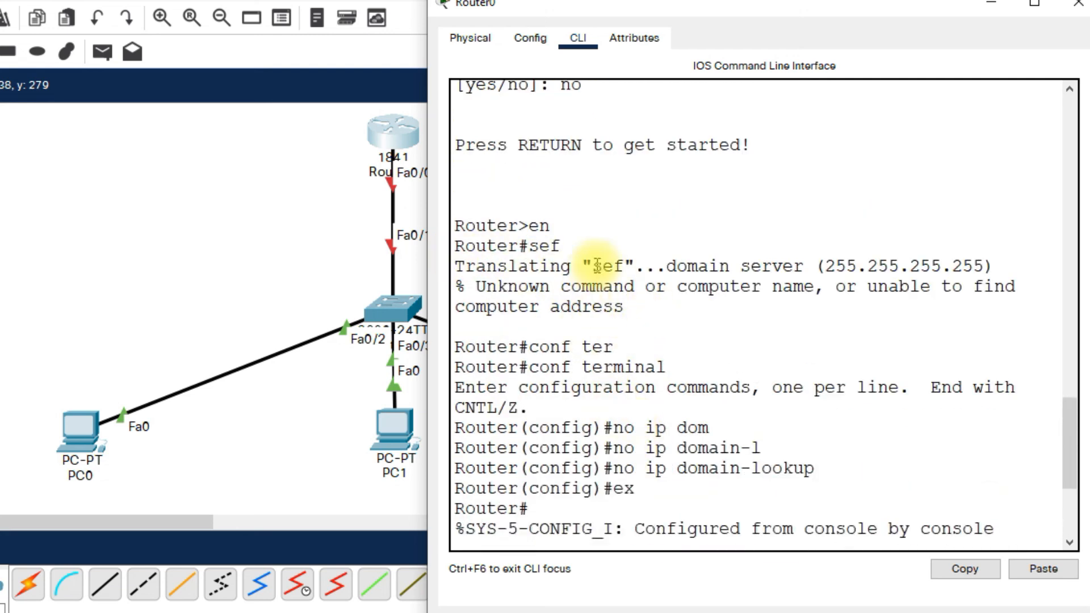
pyautogui.scroll(-4, 619, 469)
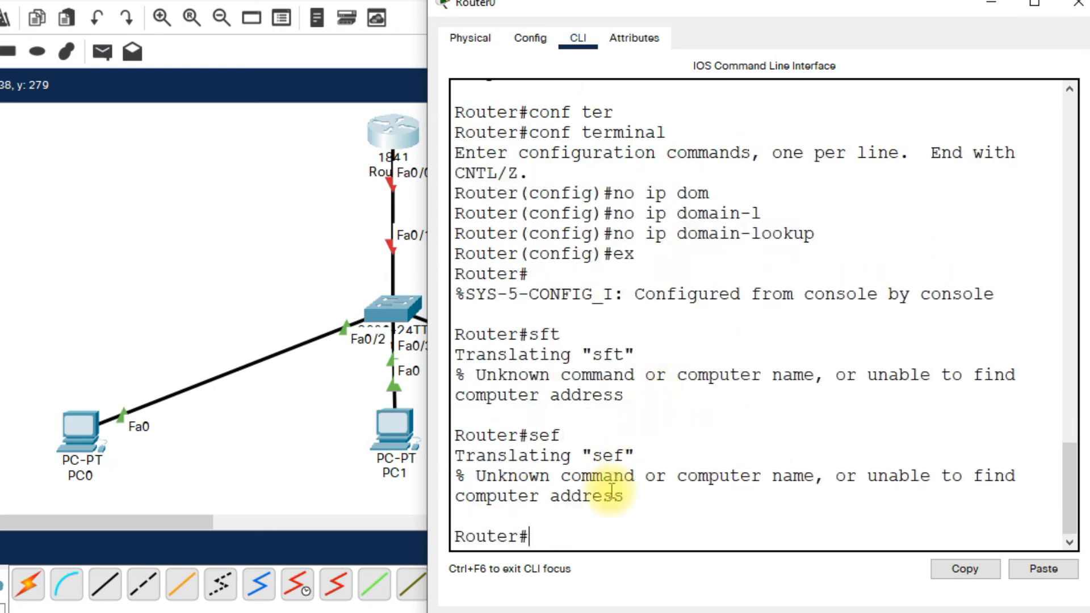
pyautogui.scroll(1, 616, 455)
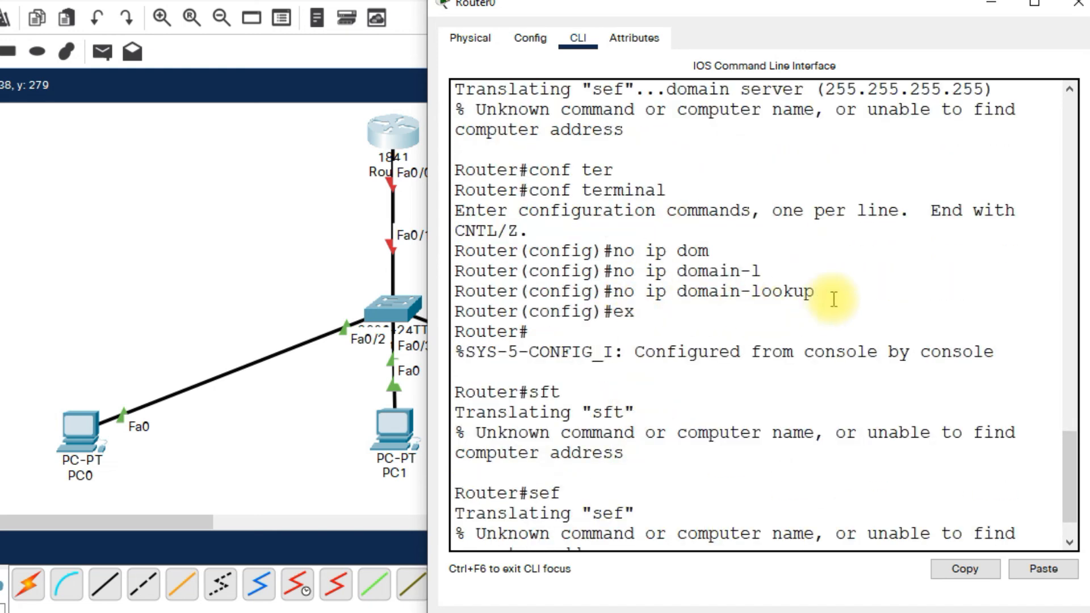
pyautogui.scroll(2, 595, 279)
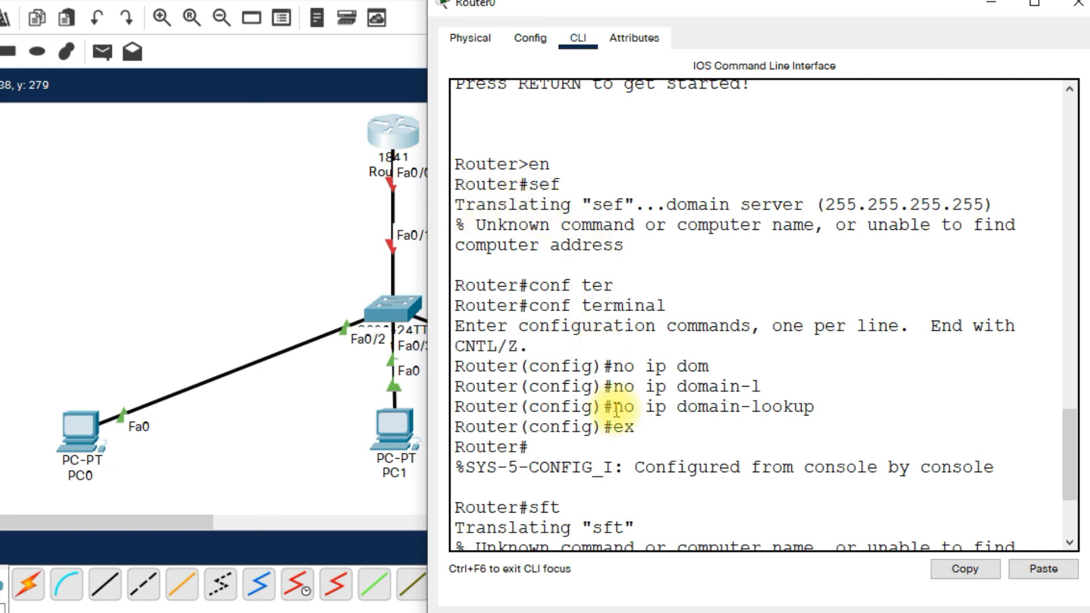
pyautogui.scroll(-3, 679, 459)
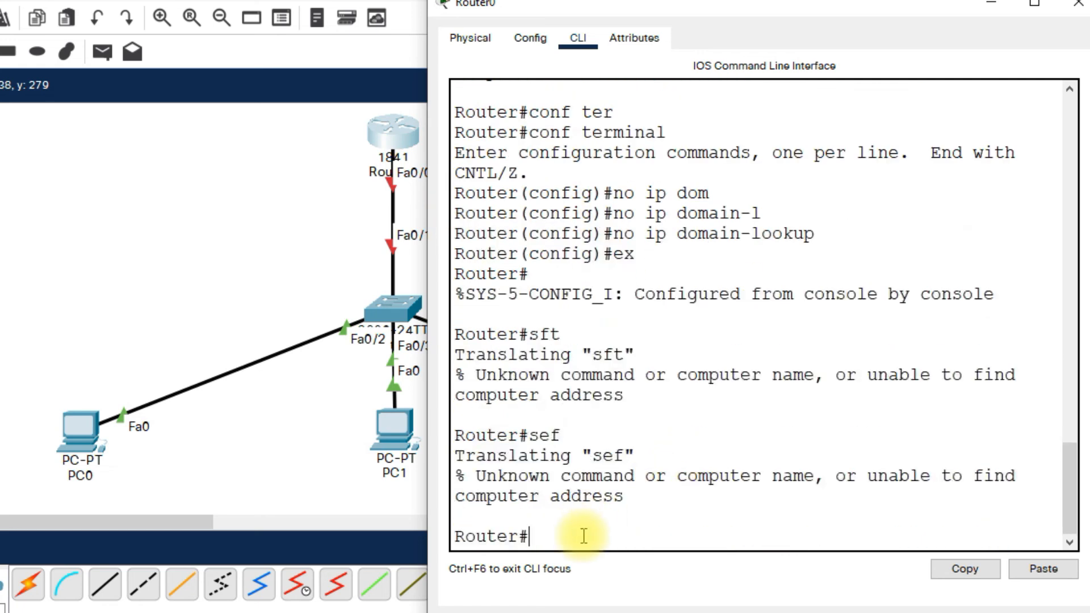
pyautogui.click(1082, 10)
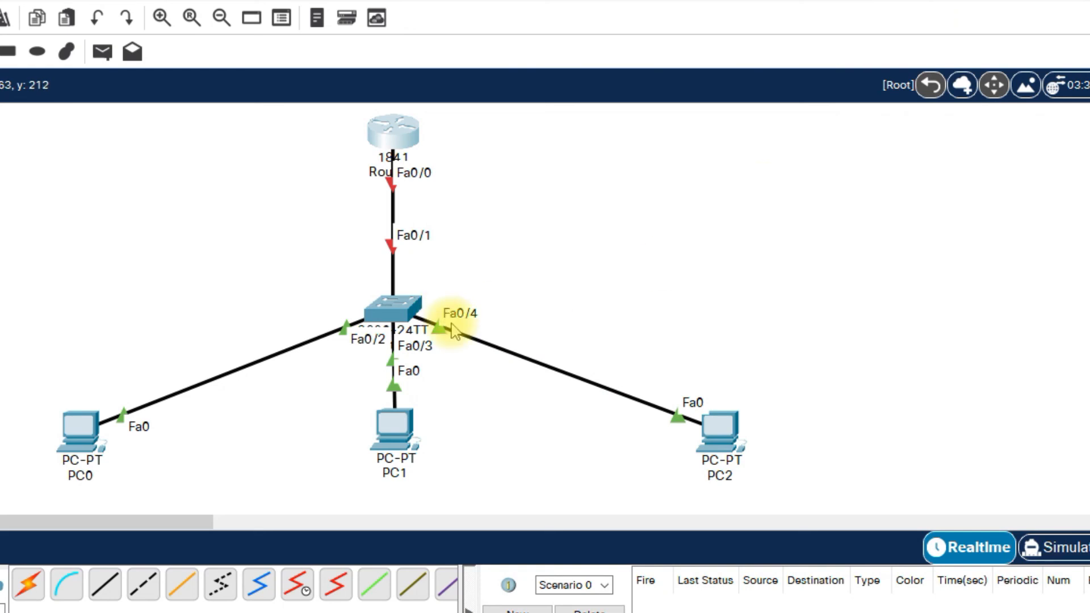
# Move PC1 slightly farther below Switch0 to lengthen their link, and deselect it
pyautogui.moveTo(391, 432); pyautogui.dragTo(394, 471)
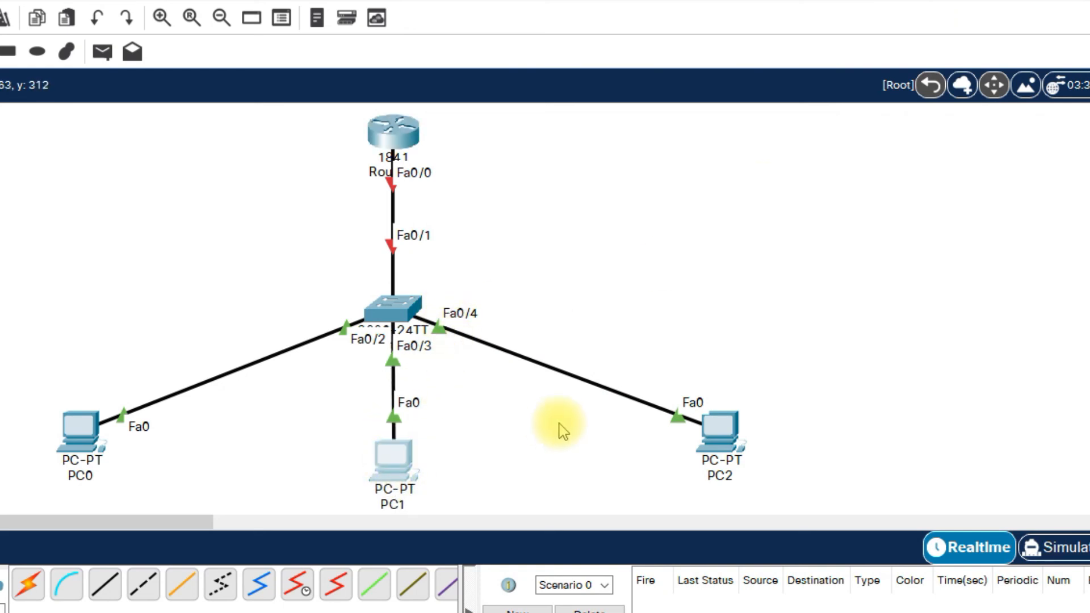
pyautogui.click(538, 422)
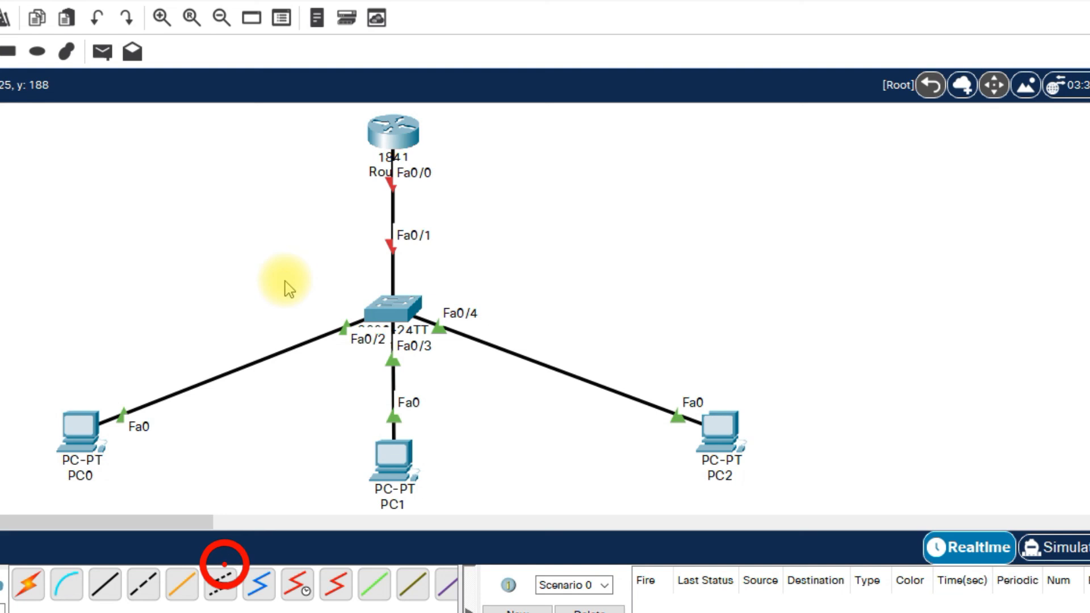